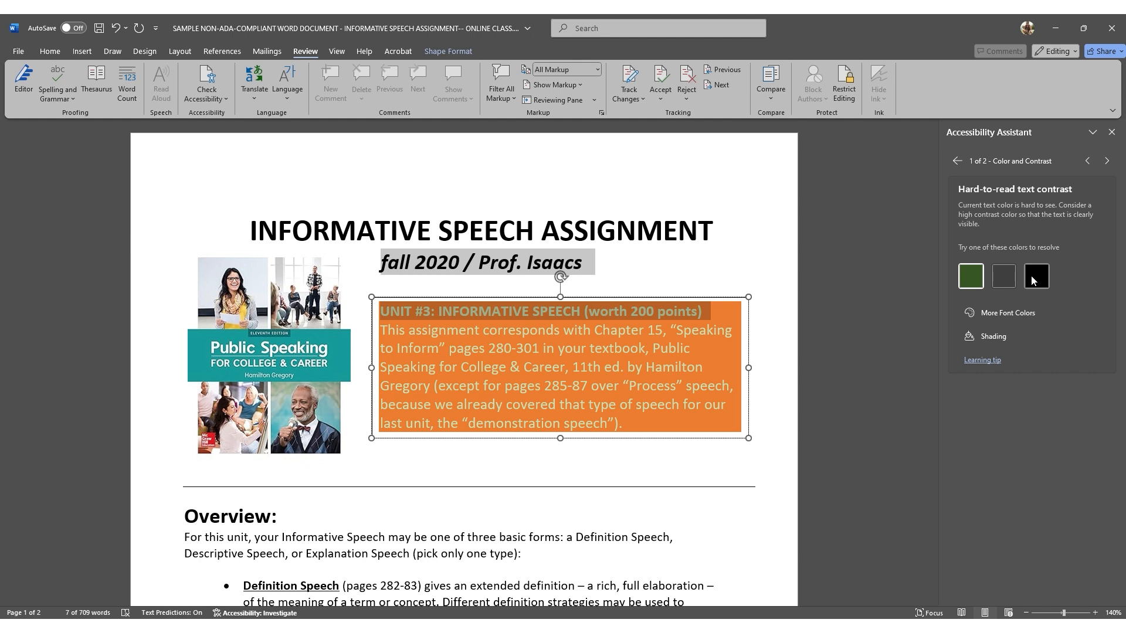
Resolve the hard-to-read text contrast issues in the Unit #3 box by applying black to its heading and body text.
click(1035, 279)
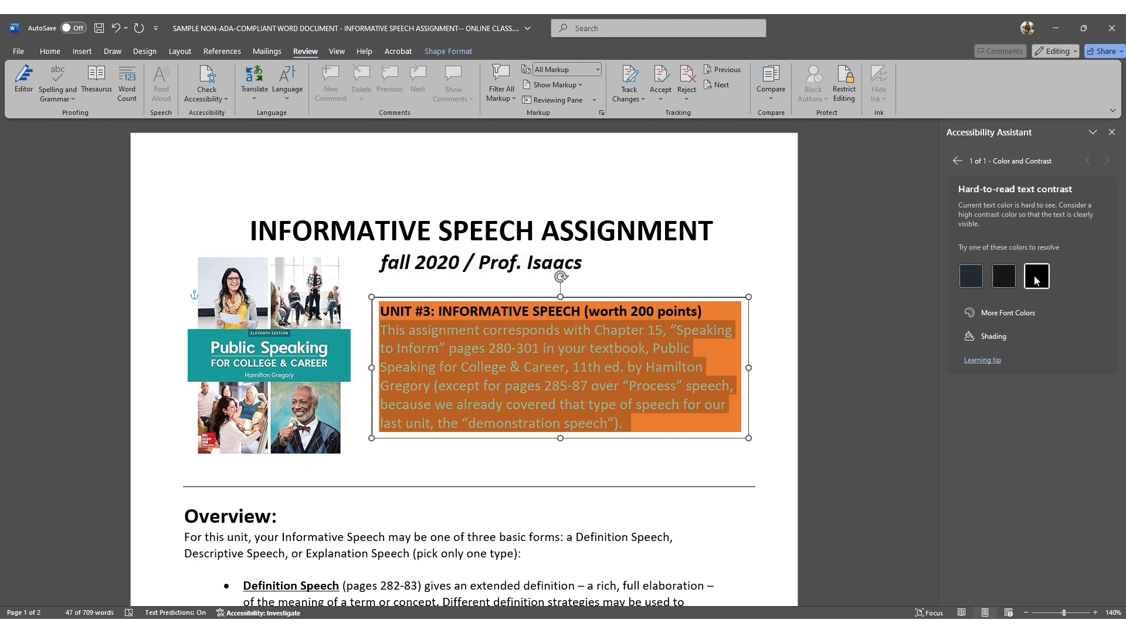
click(1035, 279)
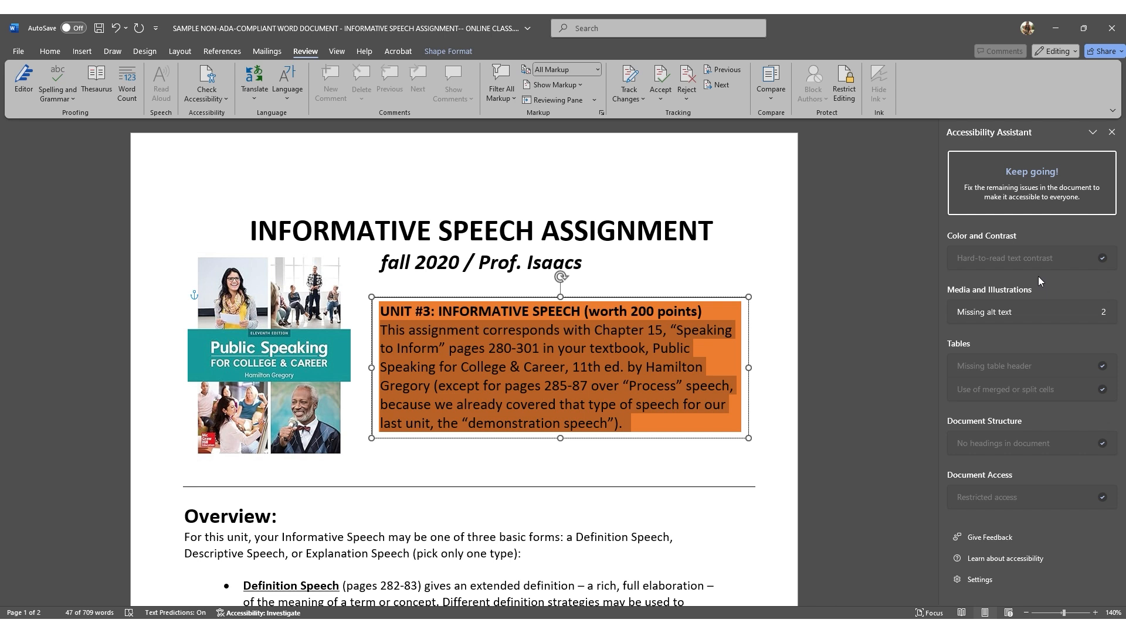
Clear the orange shading behind all the text in the Unit #3 box.
click(566, 312)
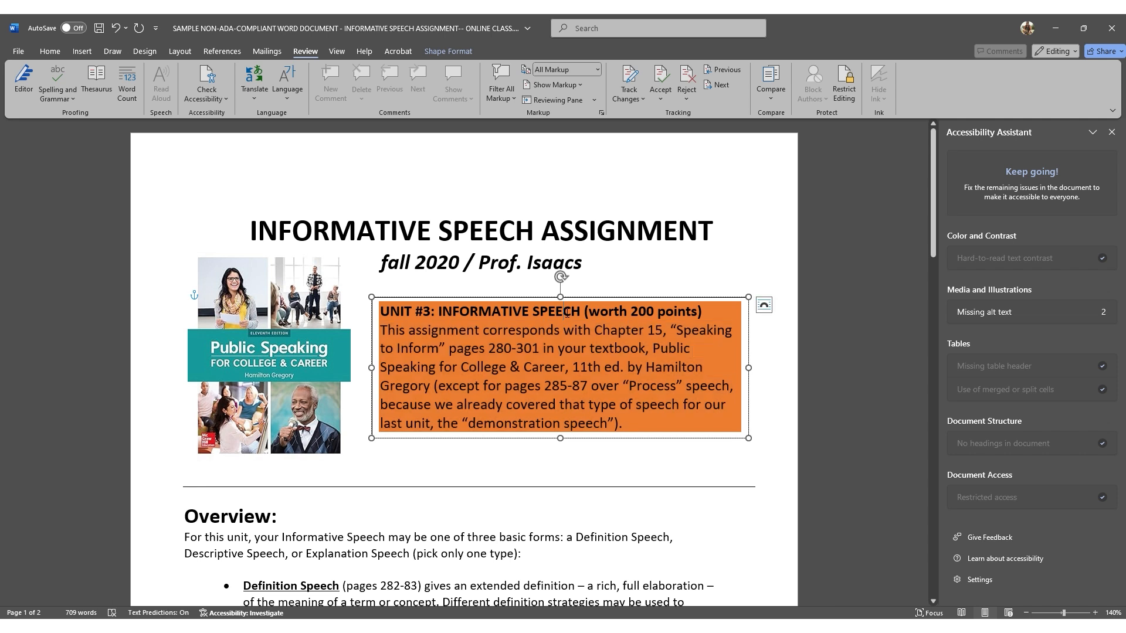
drag(381, 312, 648, 423)
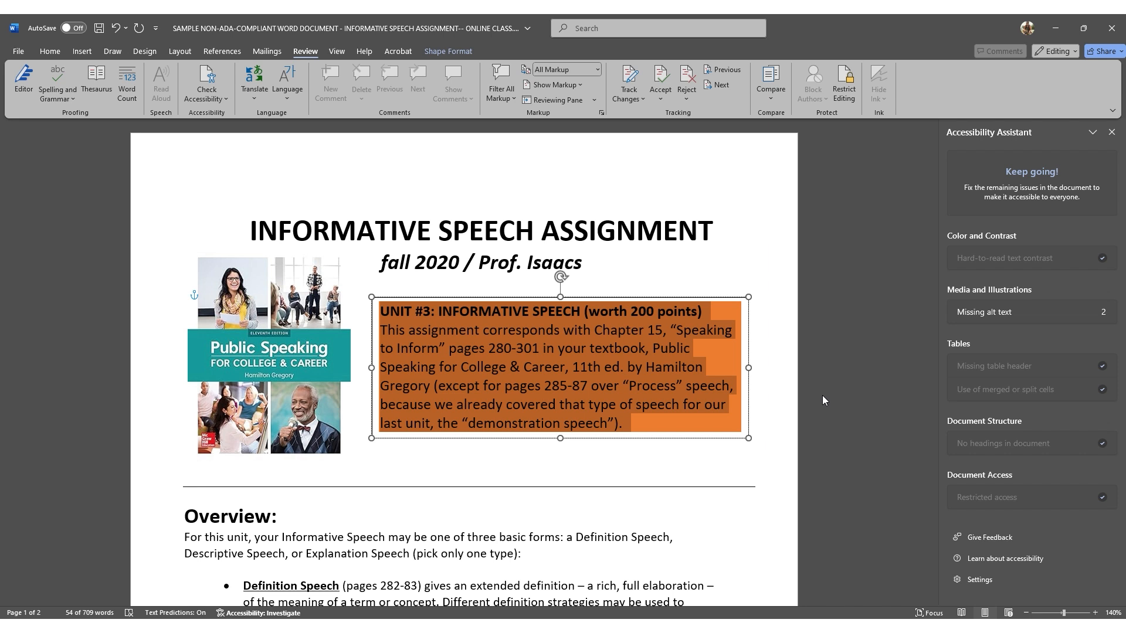
key(ctrl+shift+c)
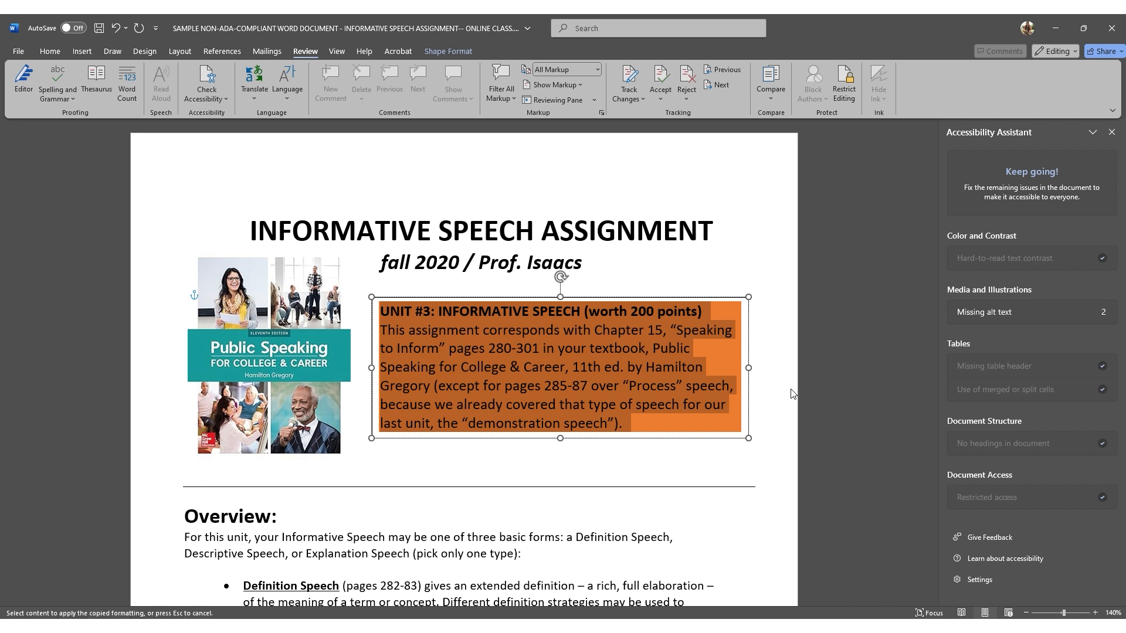
key(Escape)
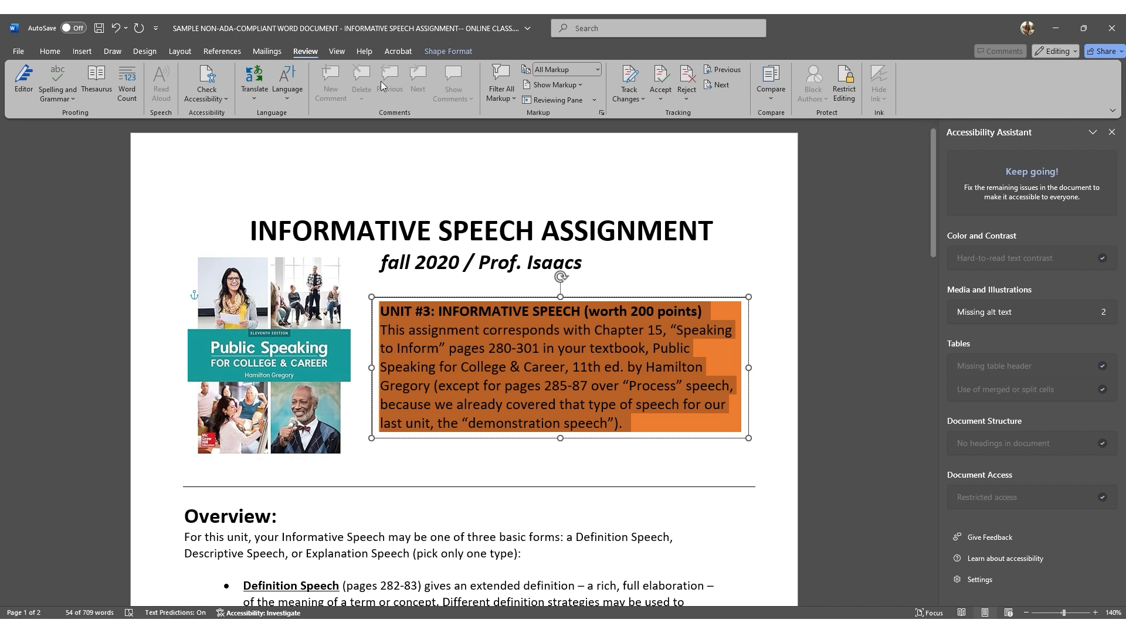
click(50, 53)
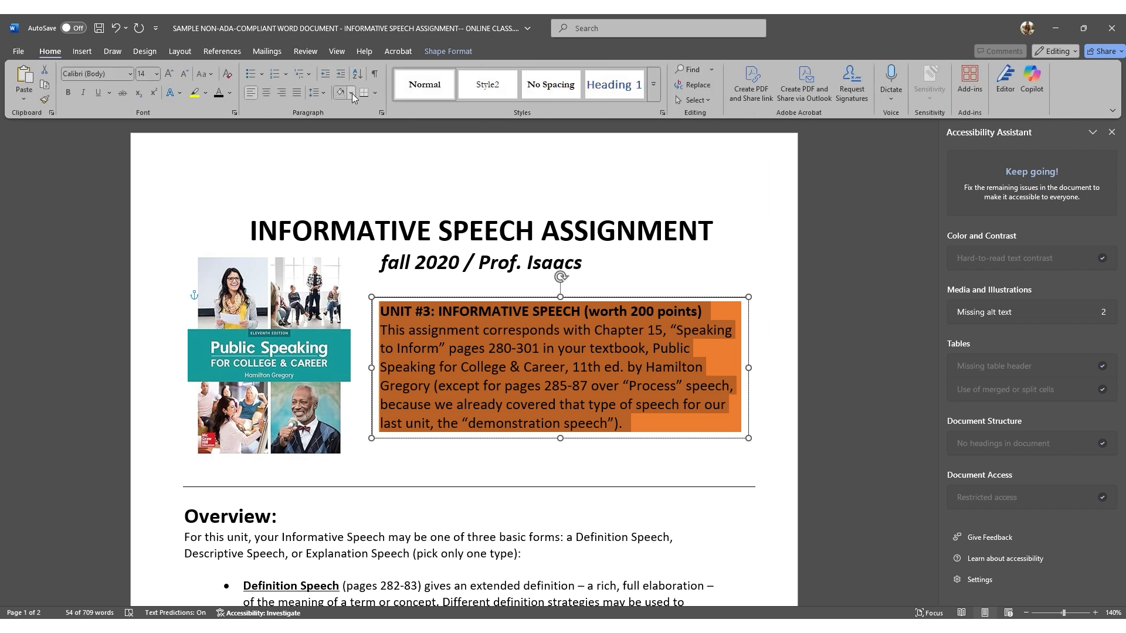
click(352, 94)
click(362, 184)
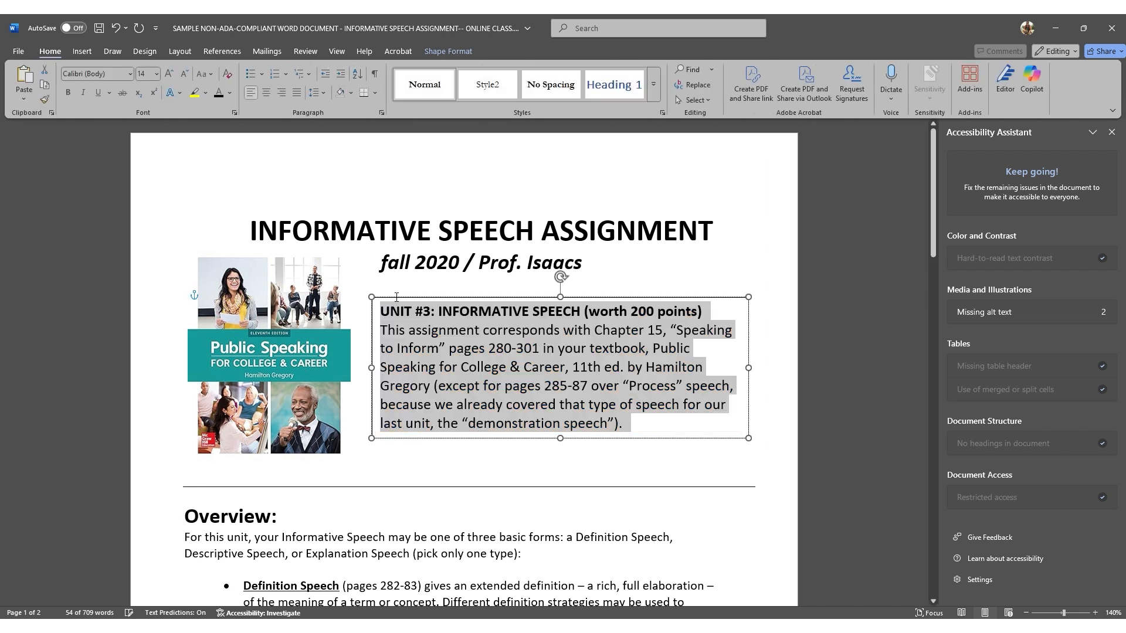
click(667, 277)
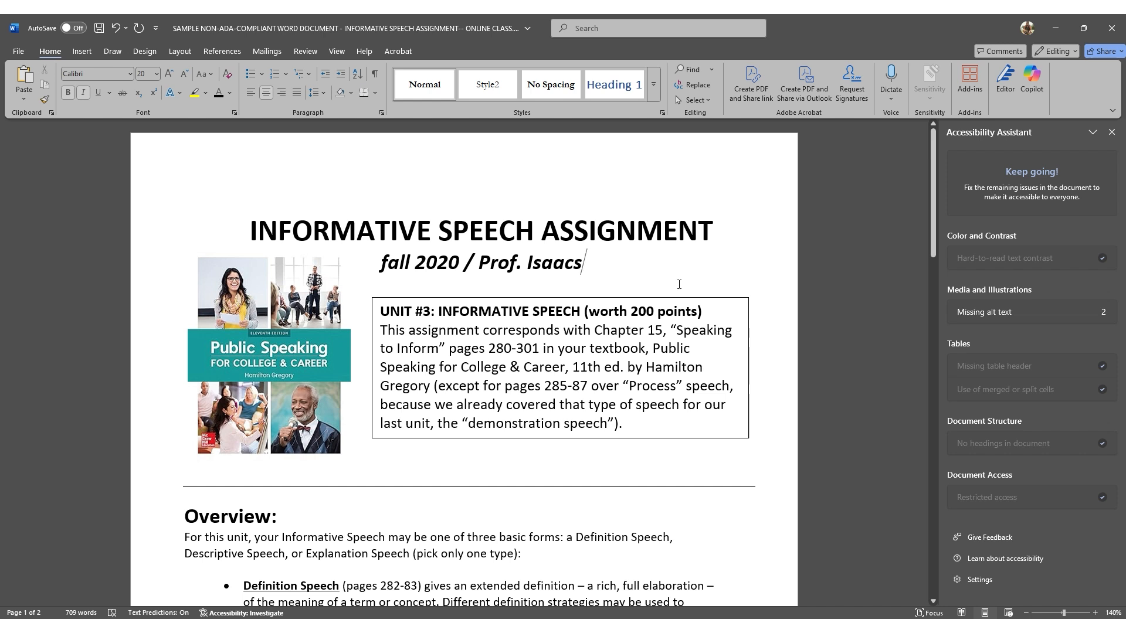
Save alt text for the textbook cover: "A photograph of the class textbook, Public Speaking for College and Career, 11th edition by" plus the author's name.
click(1019, 315)
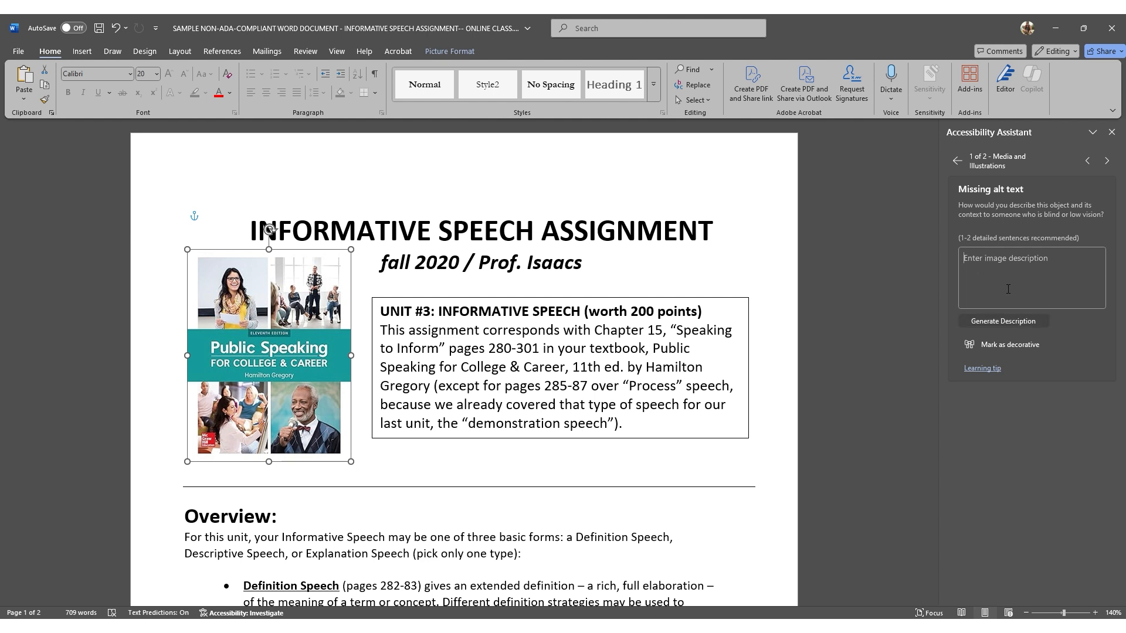
text(A )
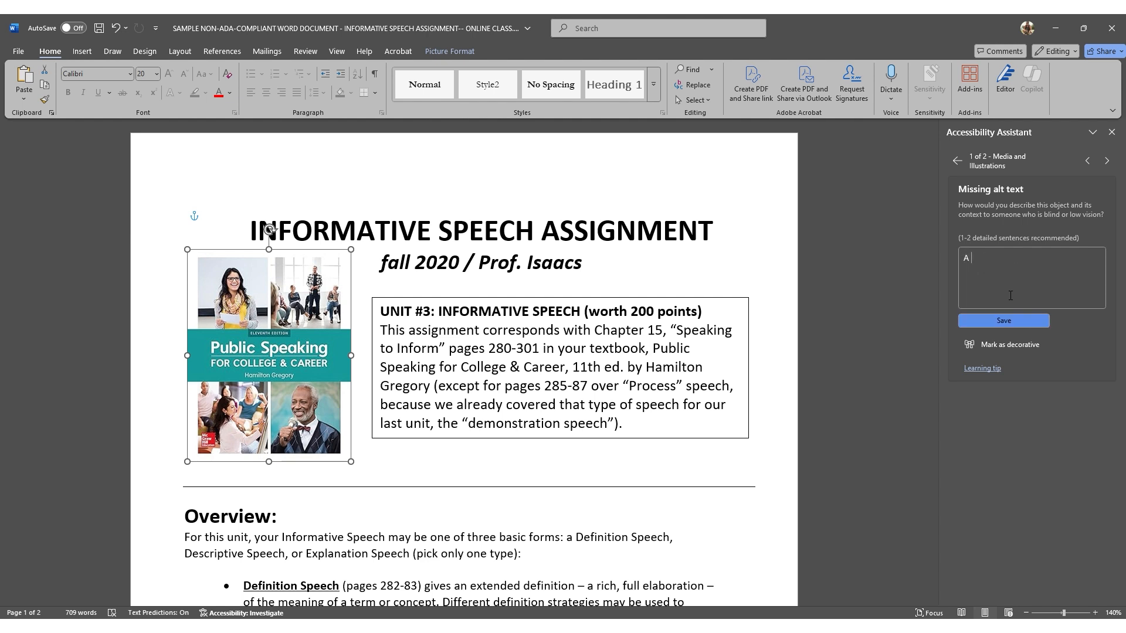
text(photograph of the class textbook. Public Spek)
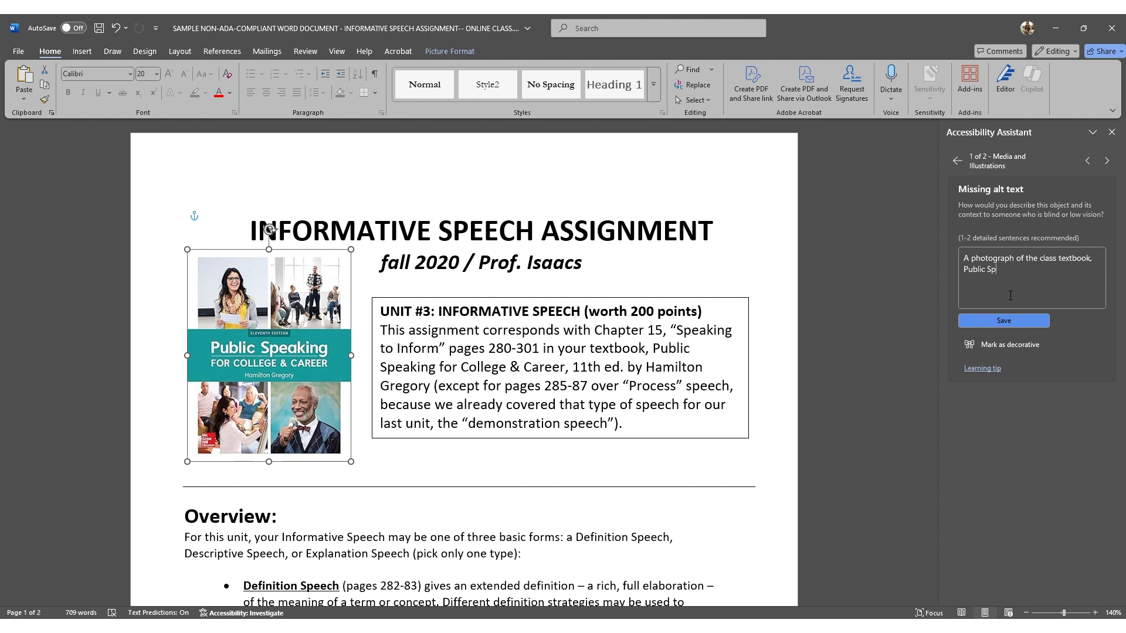
key(BackSpace)
text(aking for College and Career, 11th edition)
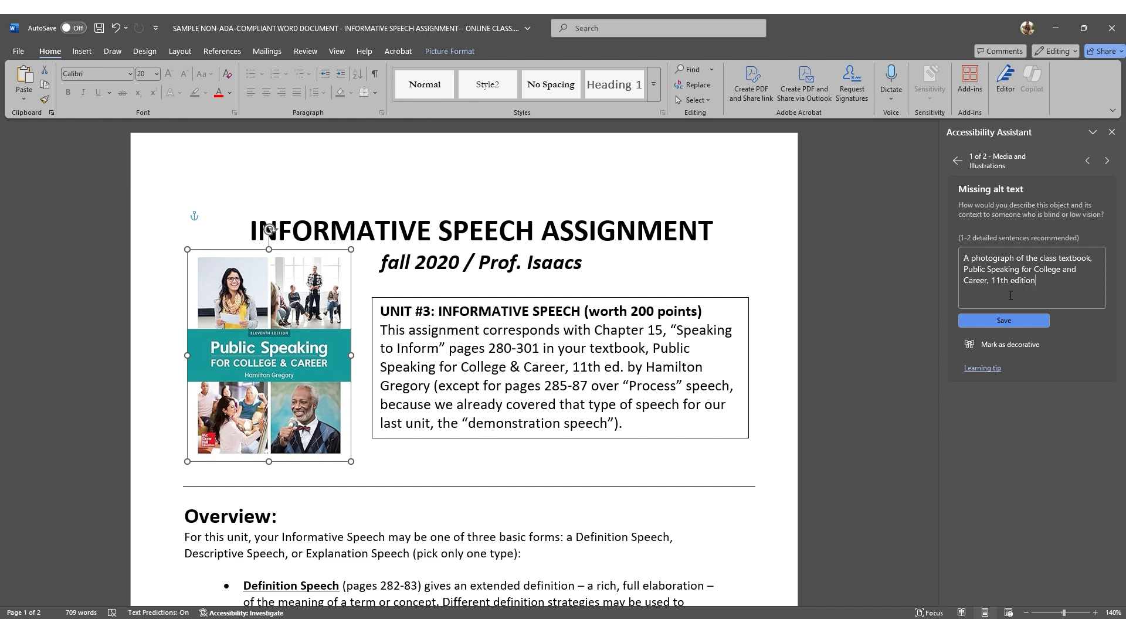
text( by Hamilton Gregory)
click(1008, 320)
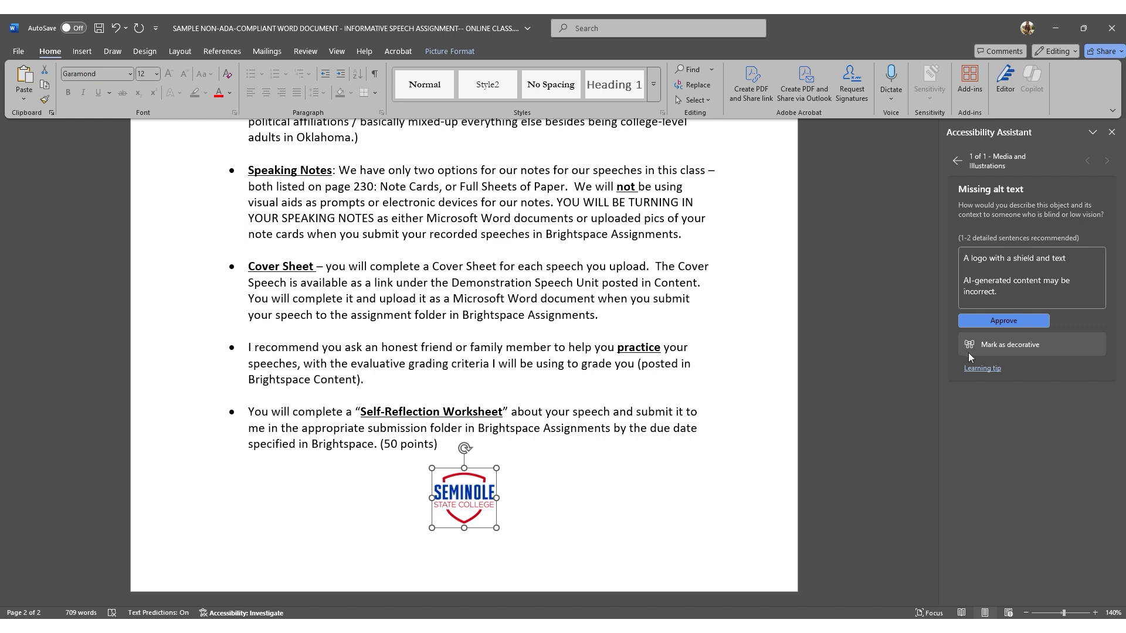
Resolve the missing alt text on the Seminole State College logo by marking the image as decorative.
click(1028, 347)
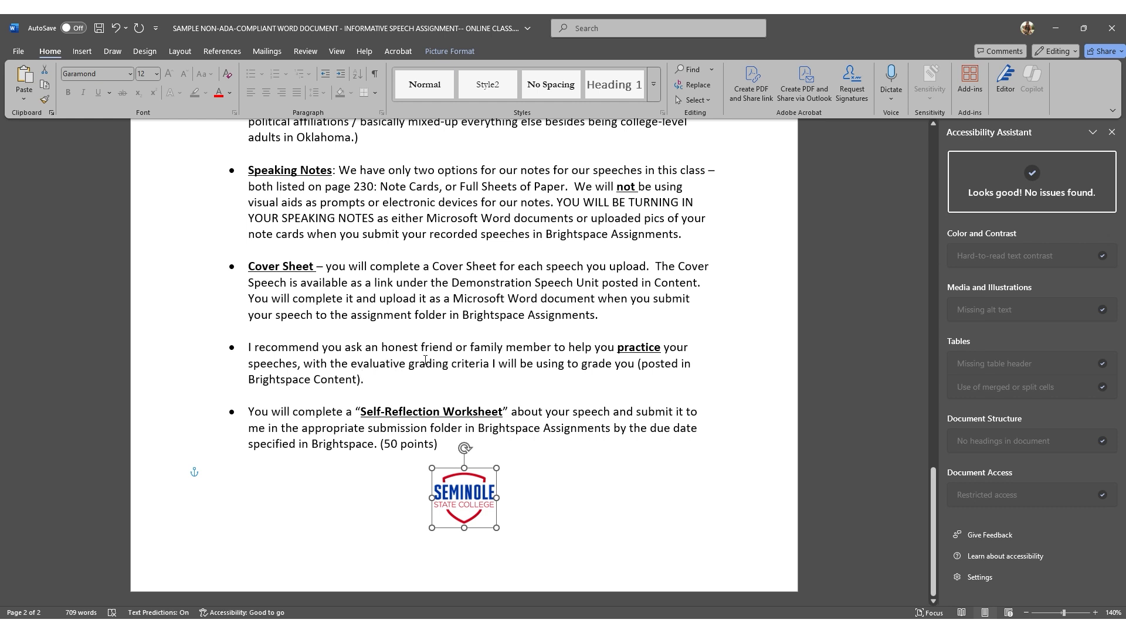
click(426, 352)
Remove the underline from the Definition Speech, Descriptive Speech and Explanation Speech labels in the Overview bullets.
scroll(429, 355, up, 2)
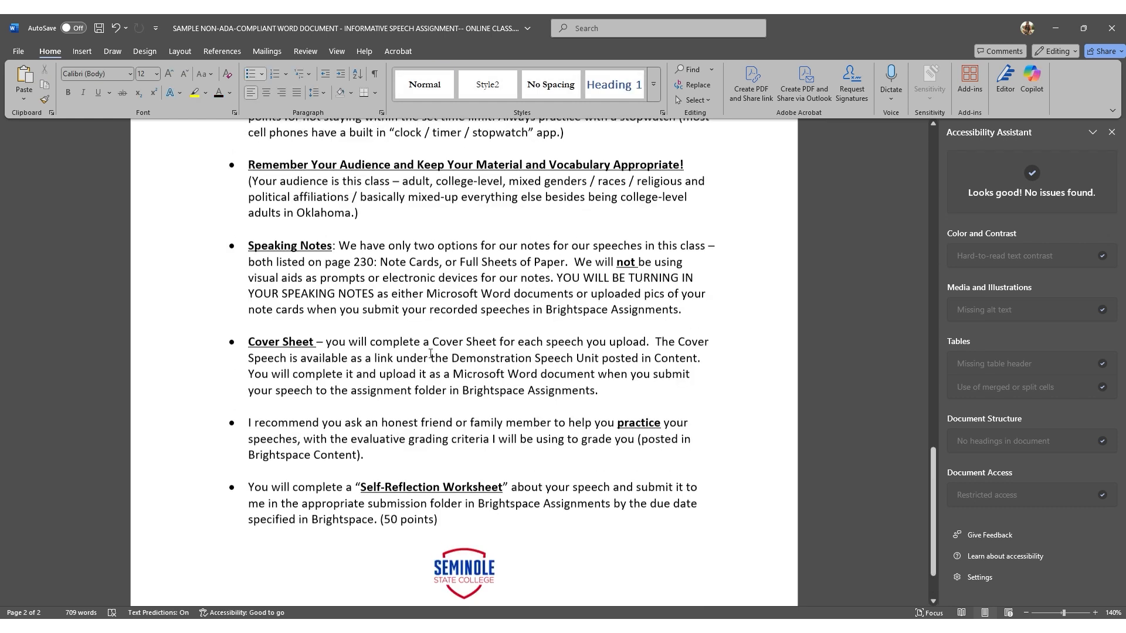
scroll(431, 354, up, 5)
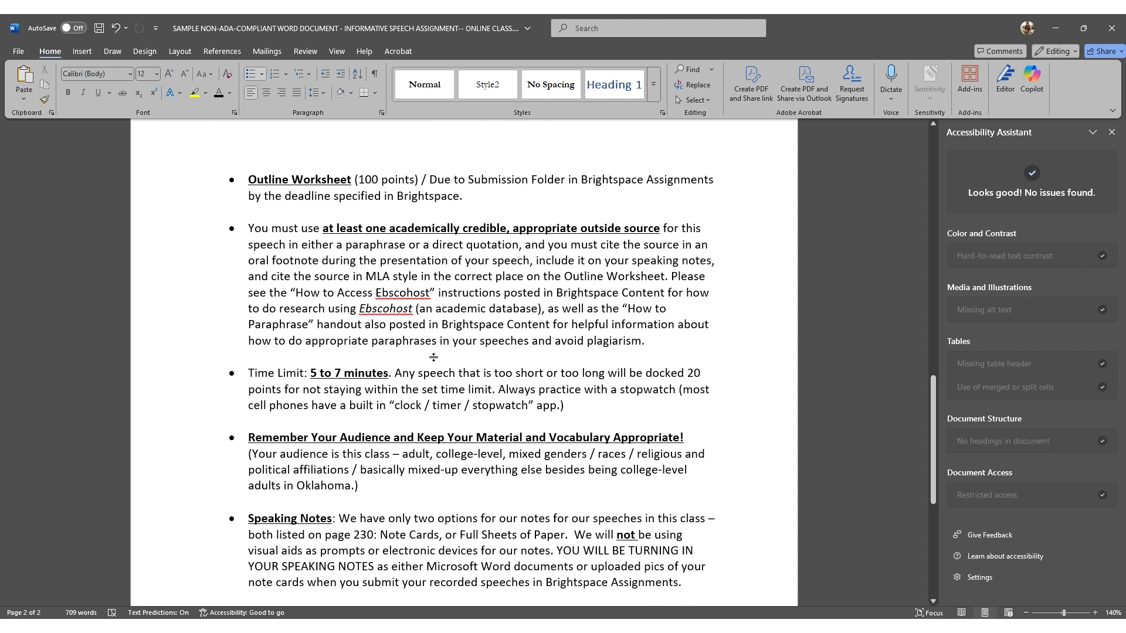
scroll(434, 357, up, 7)
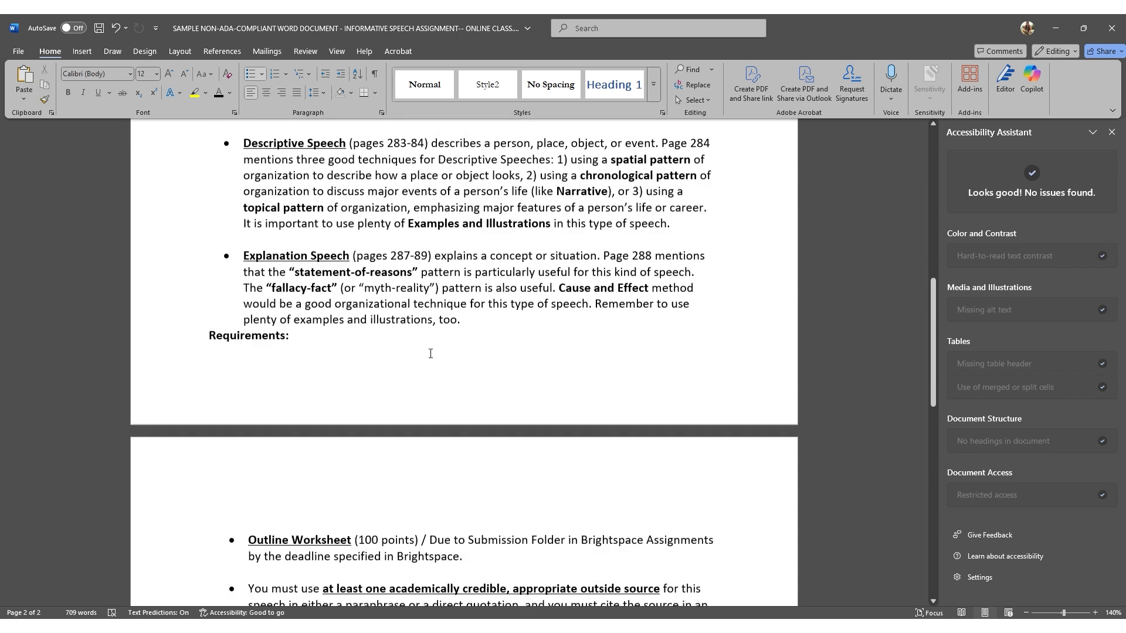
scroll(430, 354, up, 8)
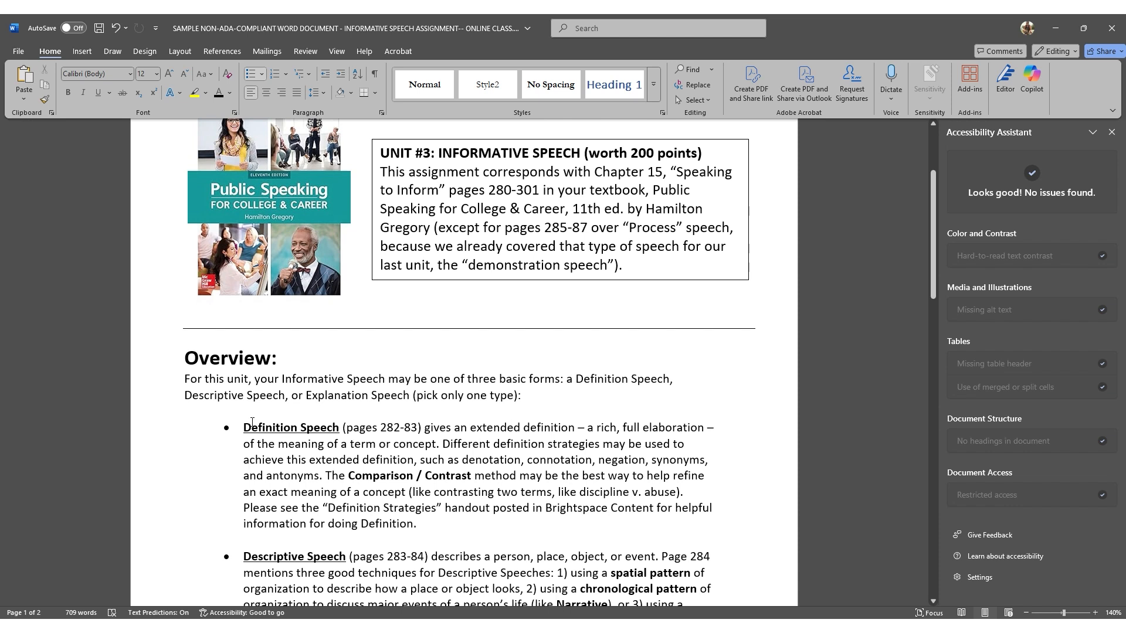
drag(244, 427, 343, 433)
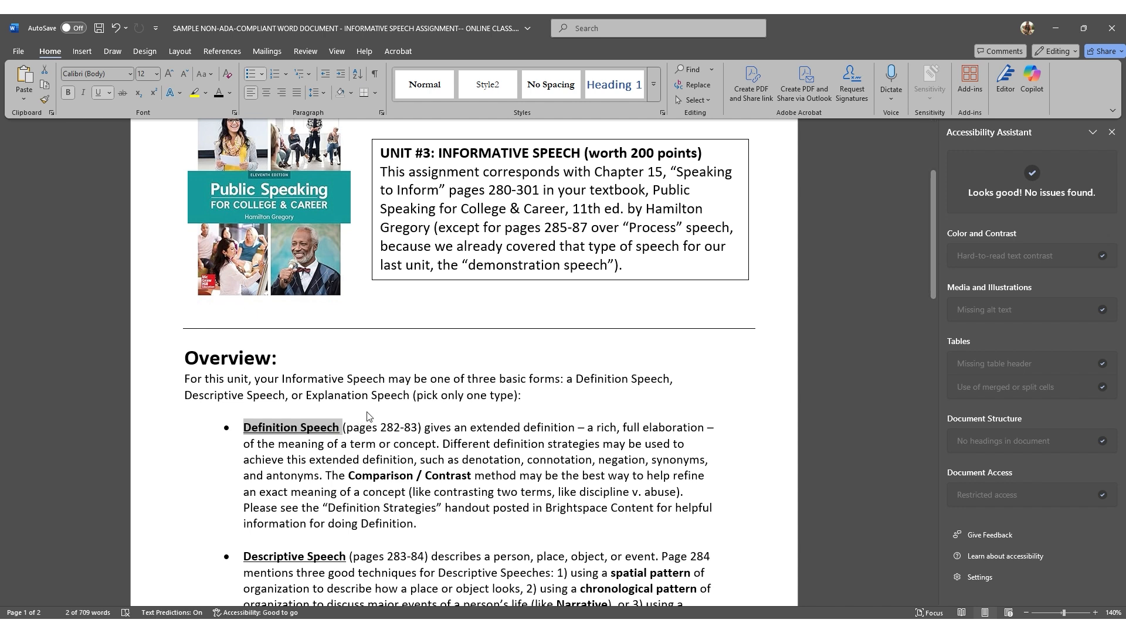
key(ctrl+u)
scroll(375, 412, down, 2)
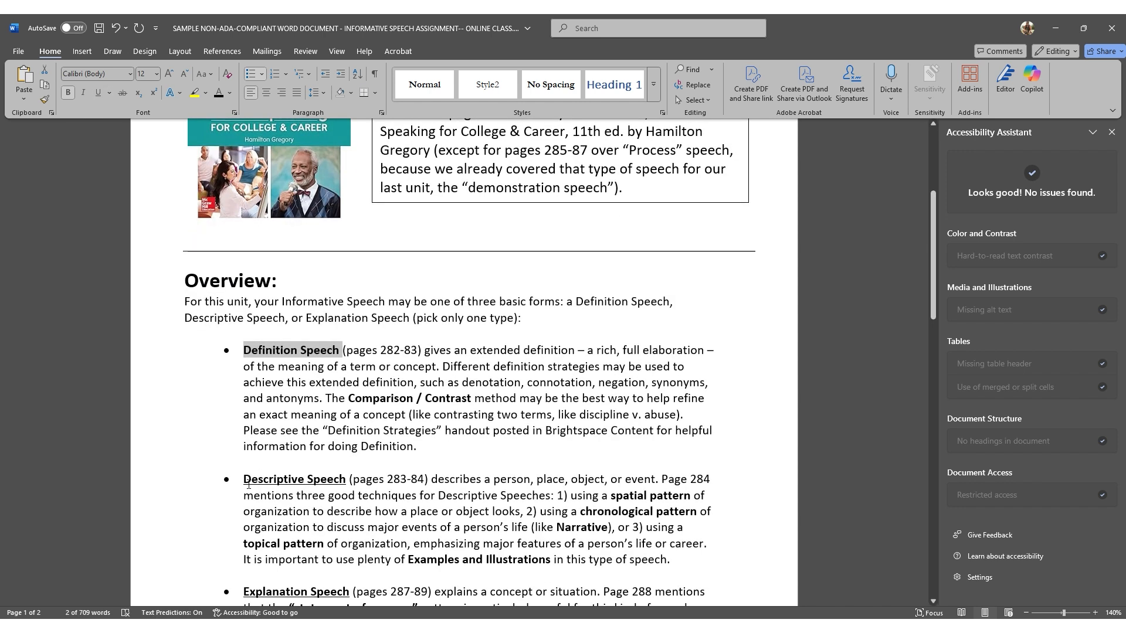
drag(249, 485, 350, 481)
key(ctrl+u)
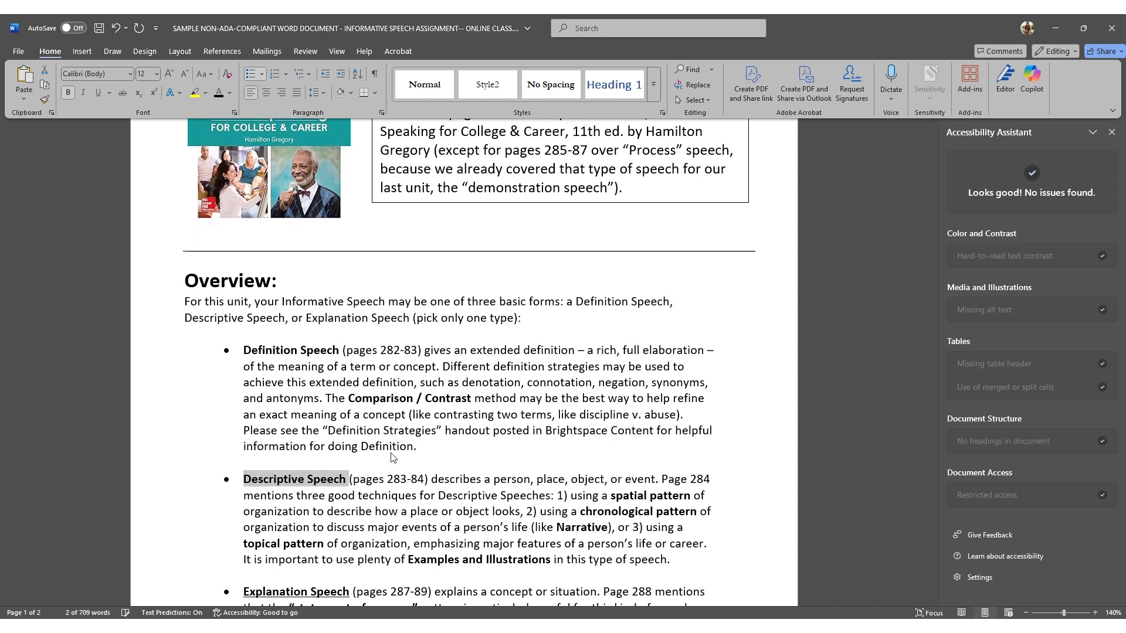
scroll(393, 457, down, 2)
drag(244, 516, 347, 520)
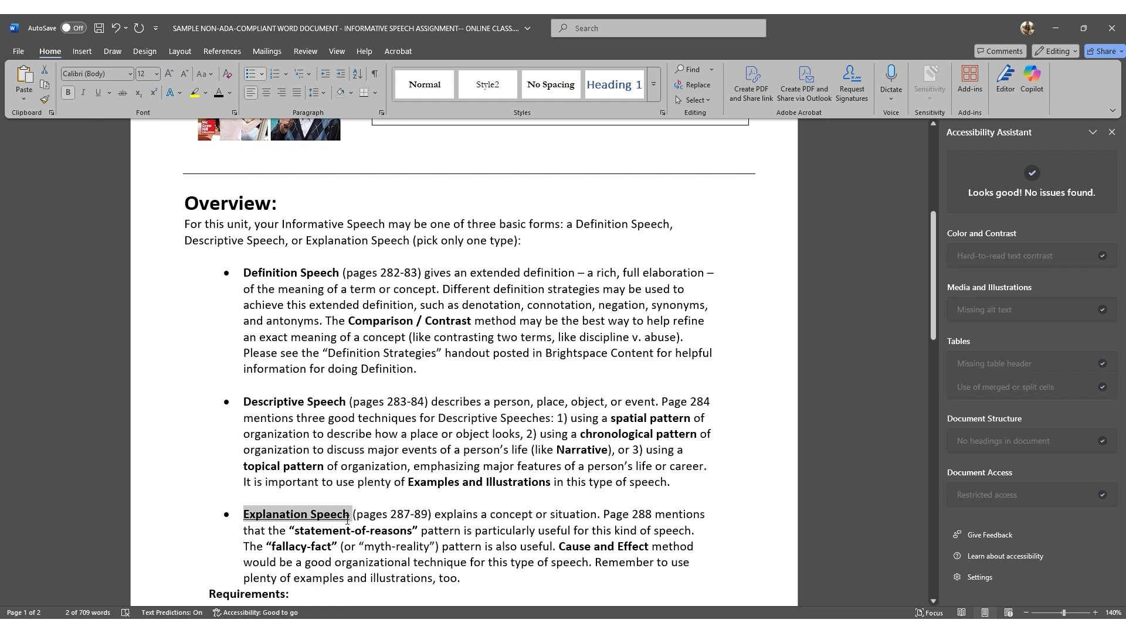
key(ctrl+u)
Insert a page break before the Requirements heading so it sits above its bullets on page 2.
scroll(386, 501, down, 2)
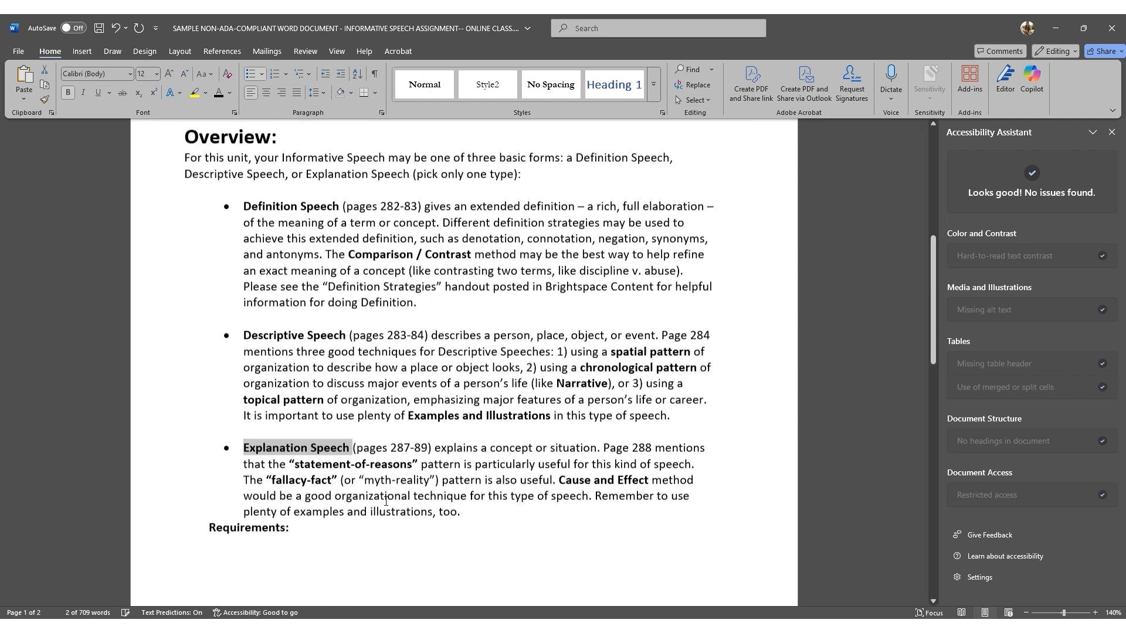
scroll(386, 501, down, 6)
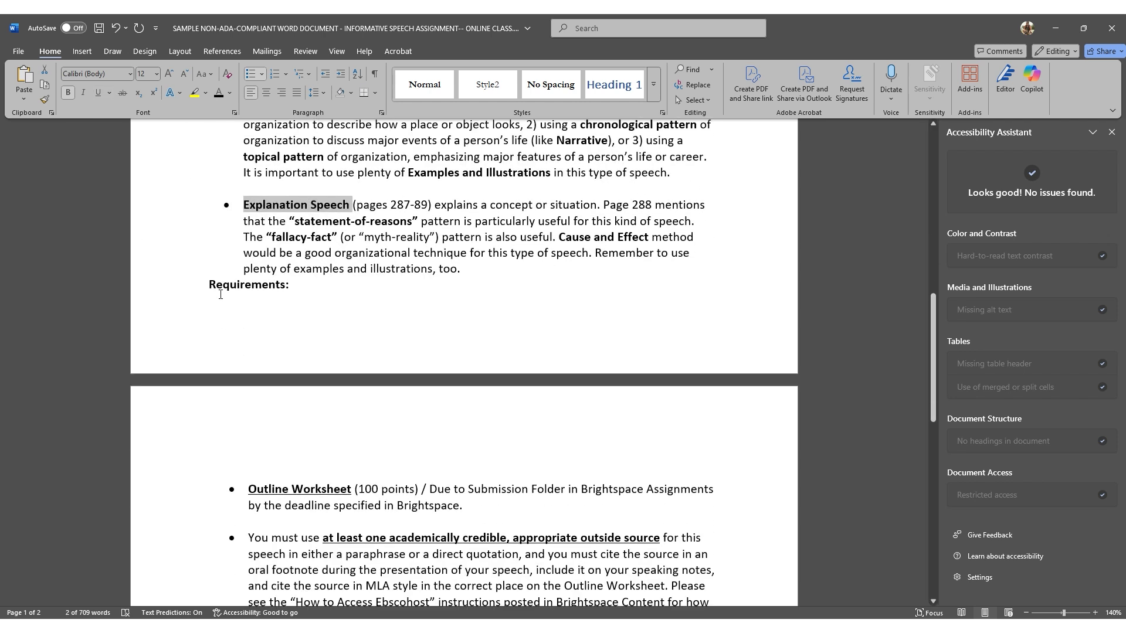
click(216, 290)
key(ctrl+Return)
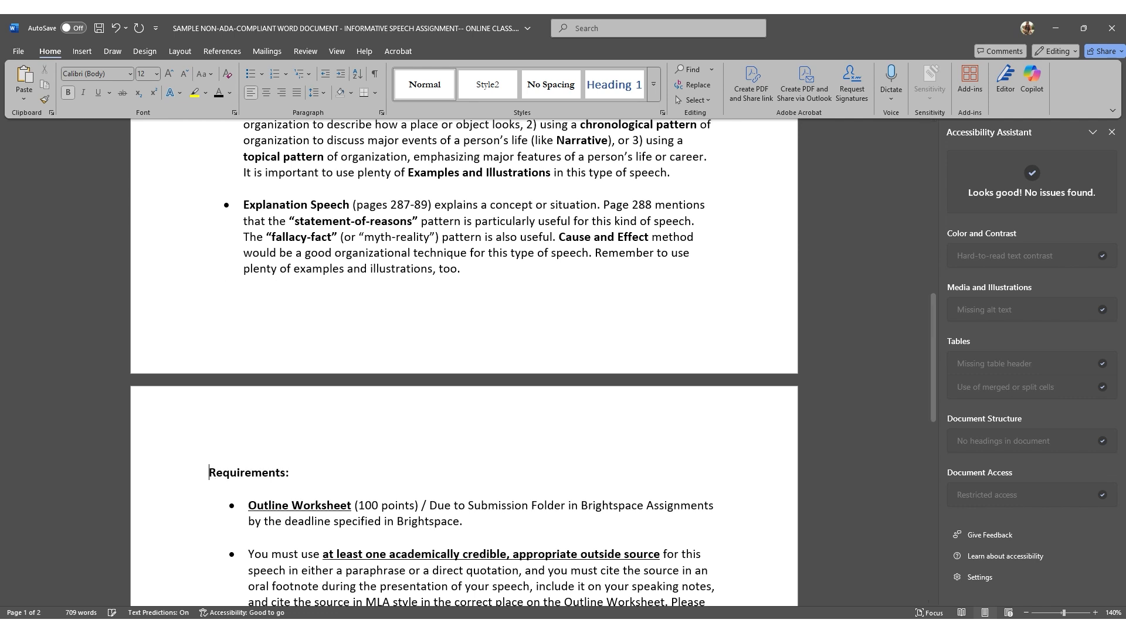
Remove the underline from "Outline Worksheet" and "at least one academically credible, appropriate outside source" in the first two Requirements bullets.
drag(246, 509, 353, 506)
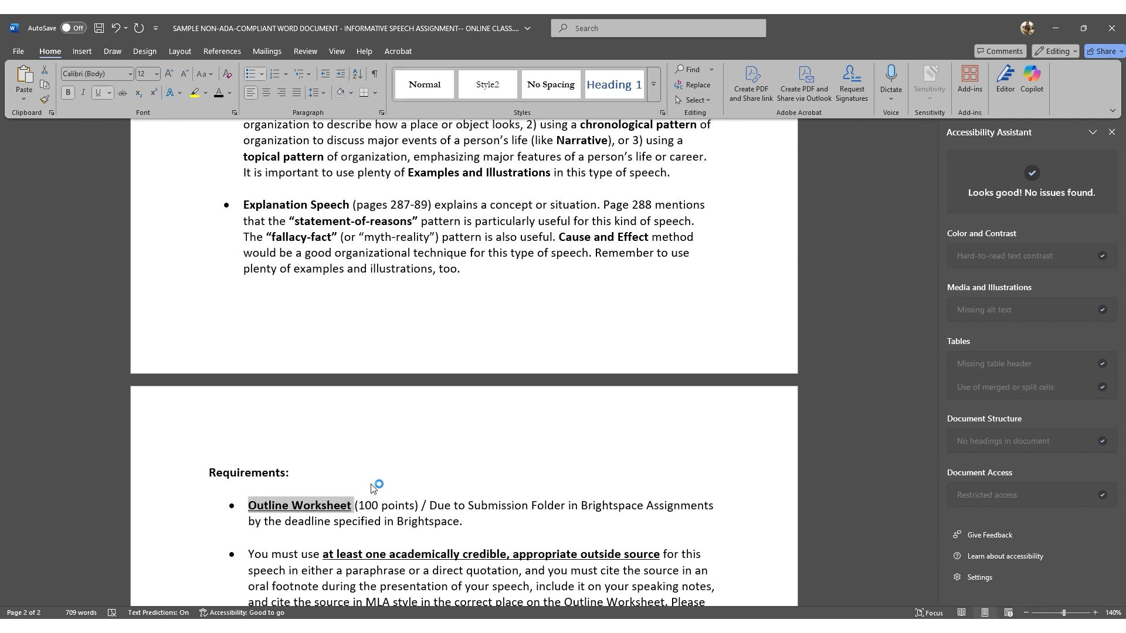
key(ctrl+u)
drag(321, 554, 665, 554)
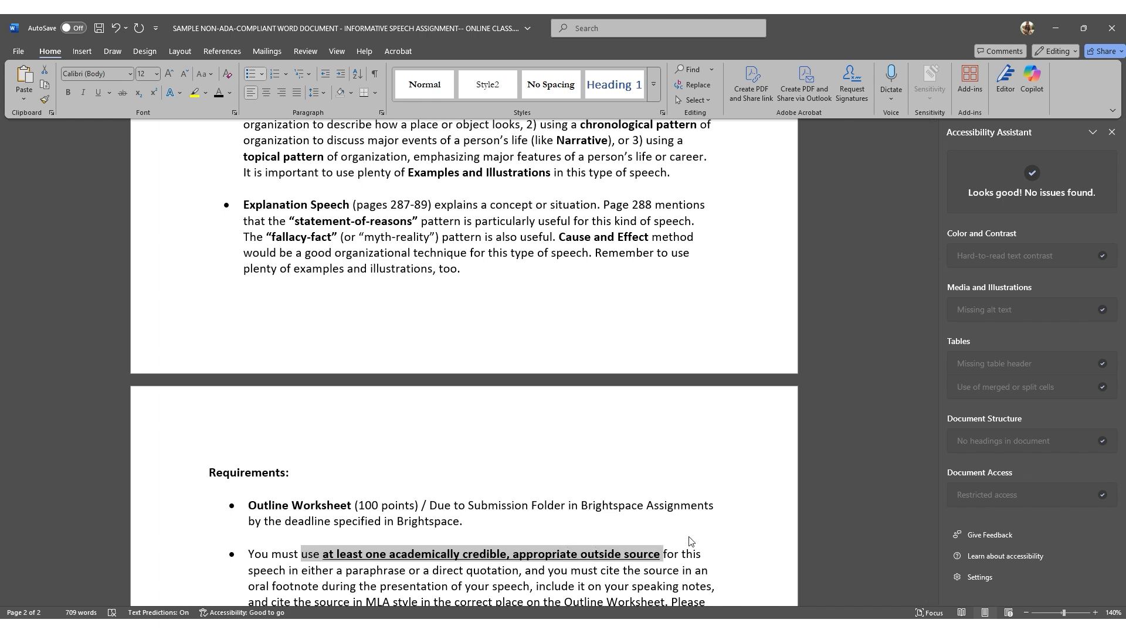
key(ctrl+u)
scroll(665, 516, down, 2)
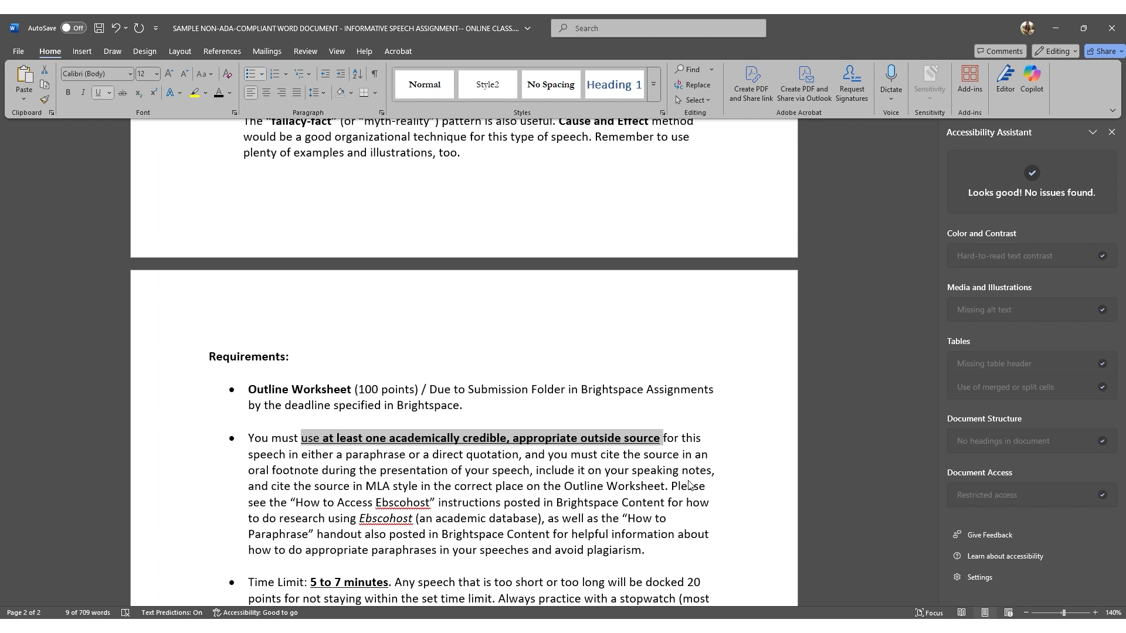
key(ctrl+u)
scroll(391, 539, down, 2)
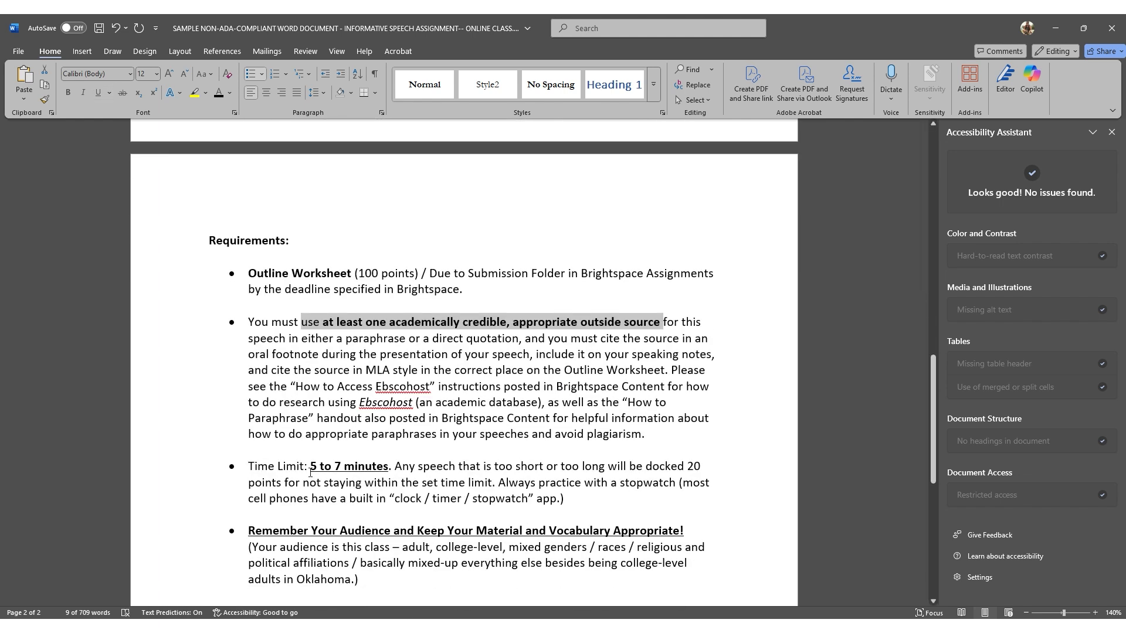
Remove the underline from "5 to 7 minutes" and the "Remember Your Audience and Keep Your Material and Vocabulary Appropriate!" line.
drag(304, 469, 389, 469)
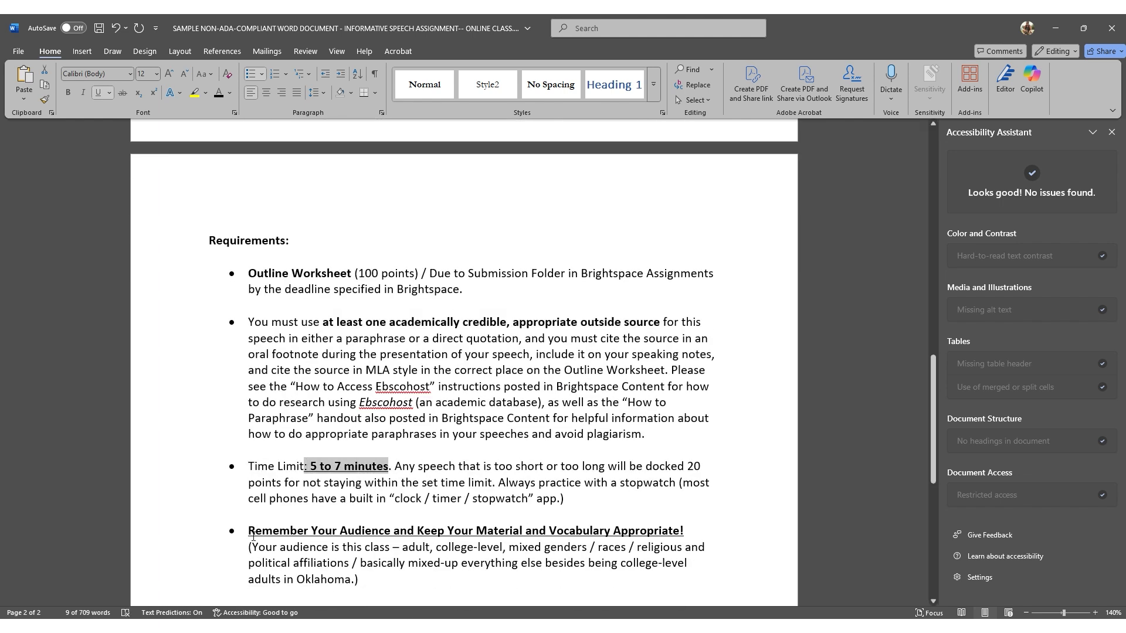
drag(249, 531, 687, 532)
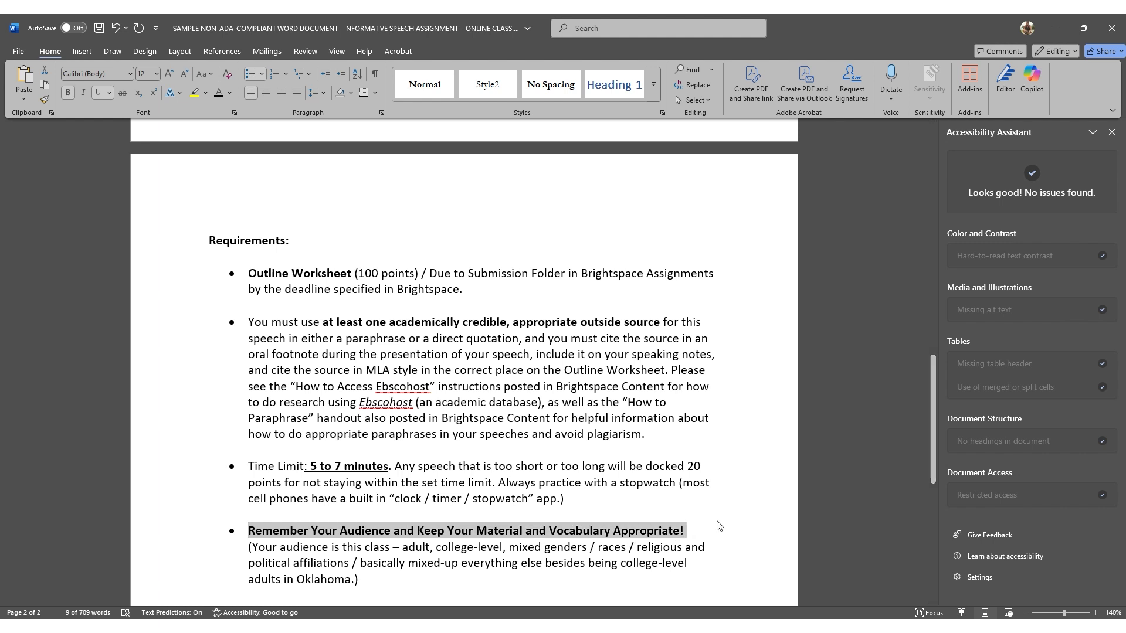
key(ctrl+u)
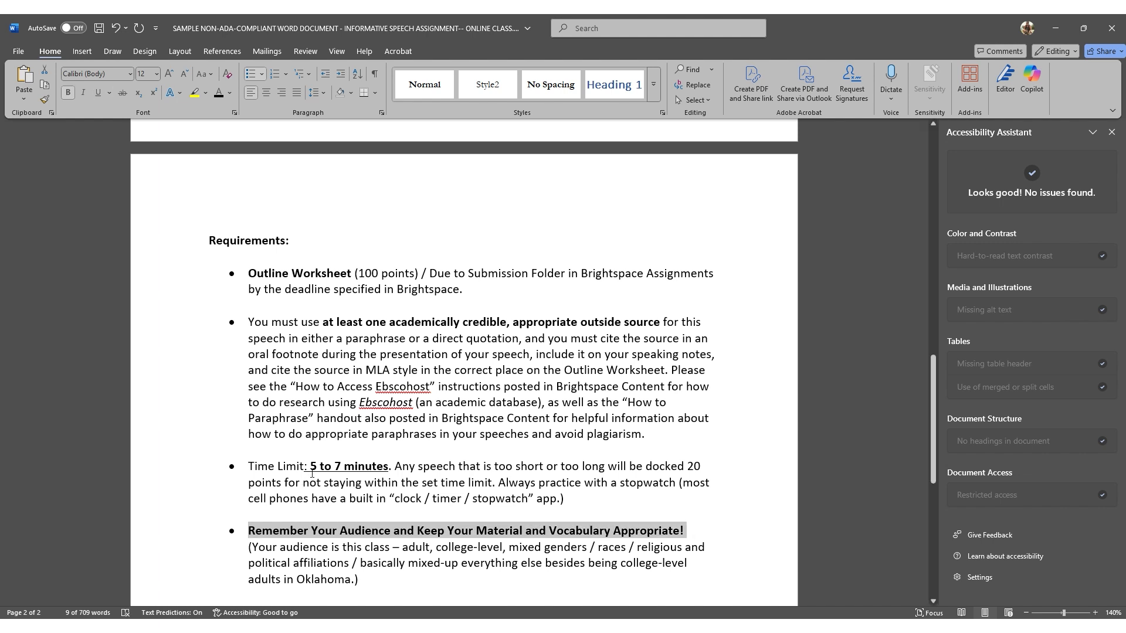
drag(305, 469, 389, 468)
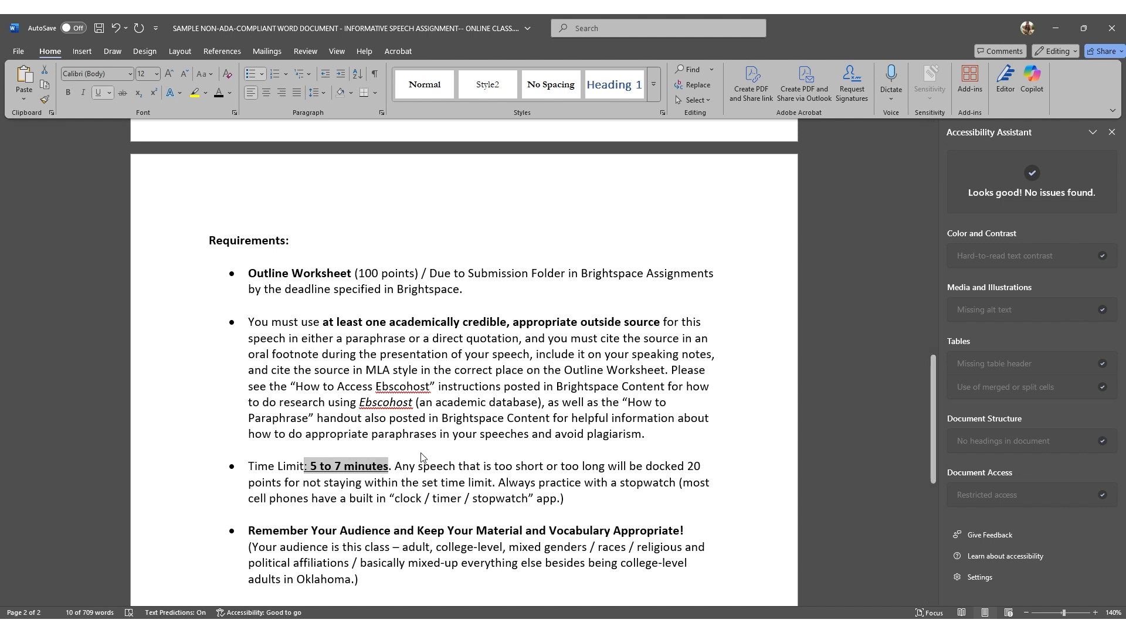
key(ctrl+u)
scroll(418, 476, down, 4)
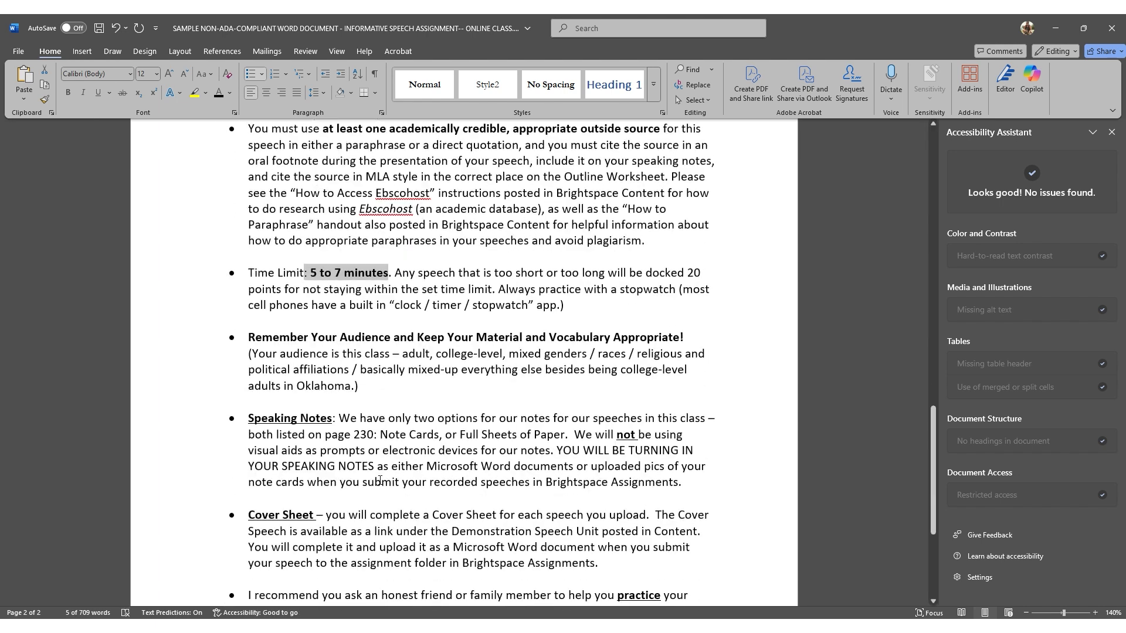
Remove the underline from the "Speaking Notes" and "Cover Sheet" labels in the Requirements bullets.
click(248, 419)
drag(248, 418, 335, 416)
key(ctrl+u)
click(249, 515)
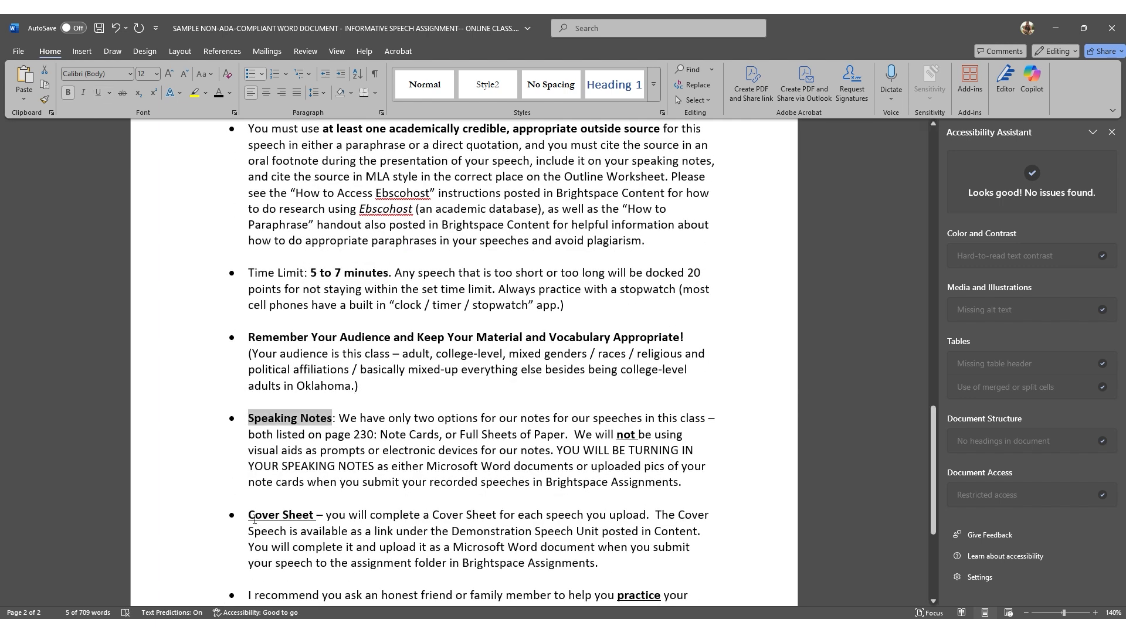
drag(318, 515, 326, 516)
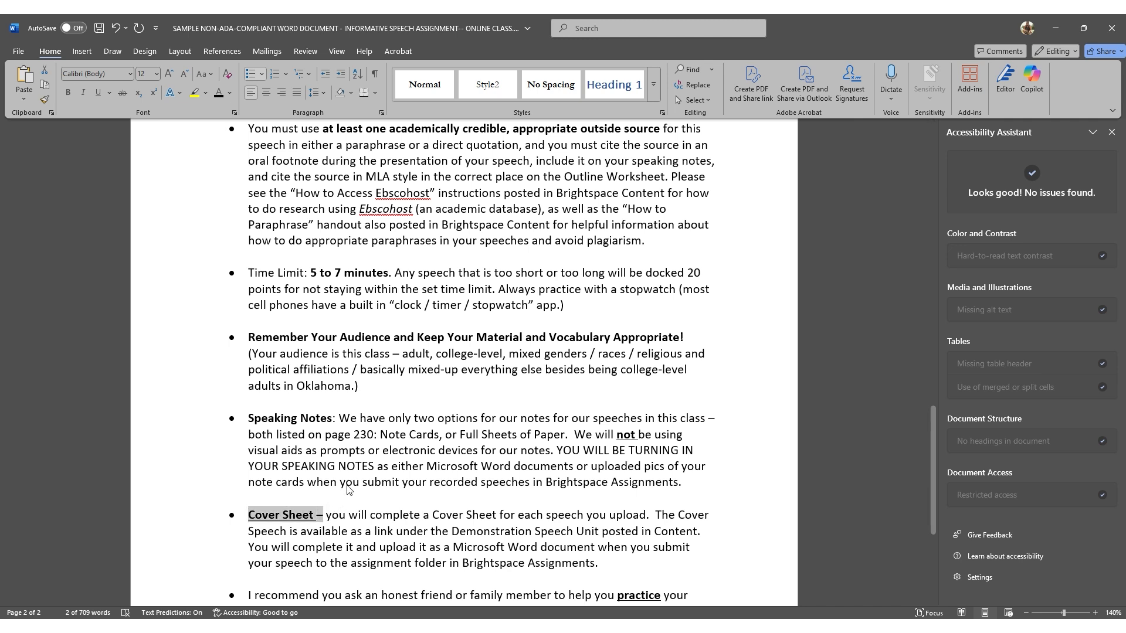
key(ctrl+u)
Remove the underline from "practice" and "Self-Reflection Worksheet" in the last two Requirements bullets.
scroll(382, 550, down, 3)
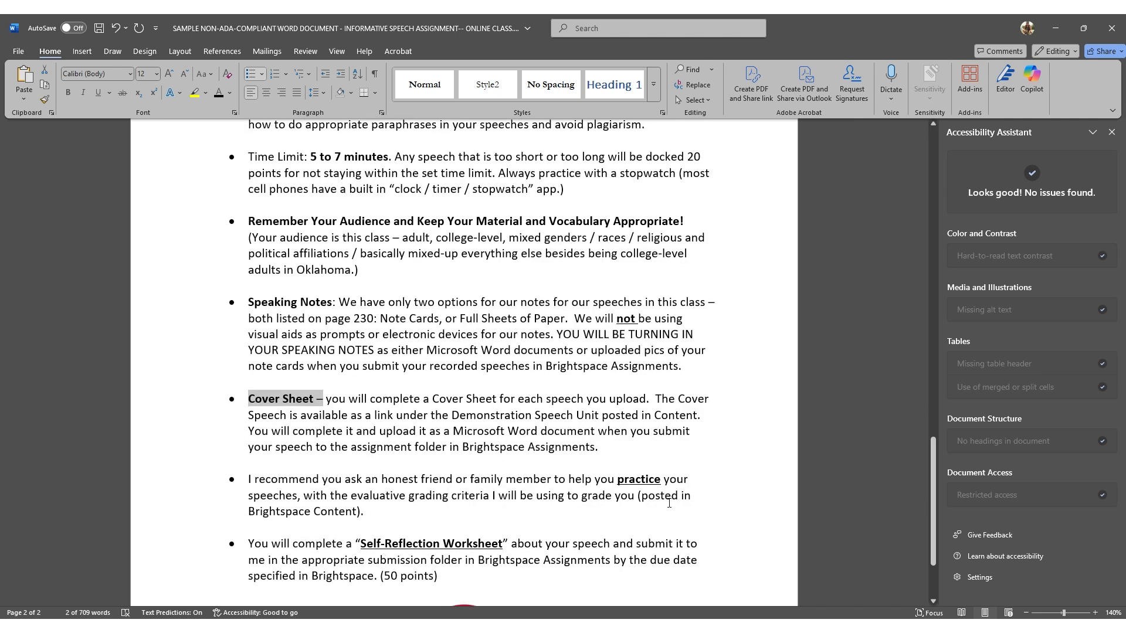
drag(597, 486, 662, 486)
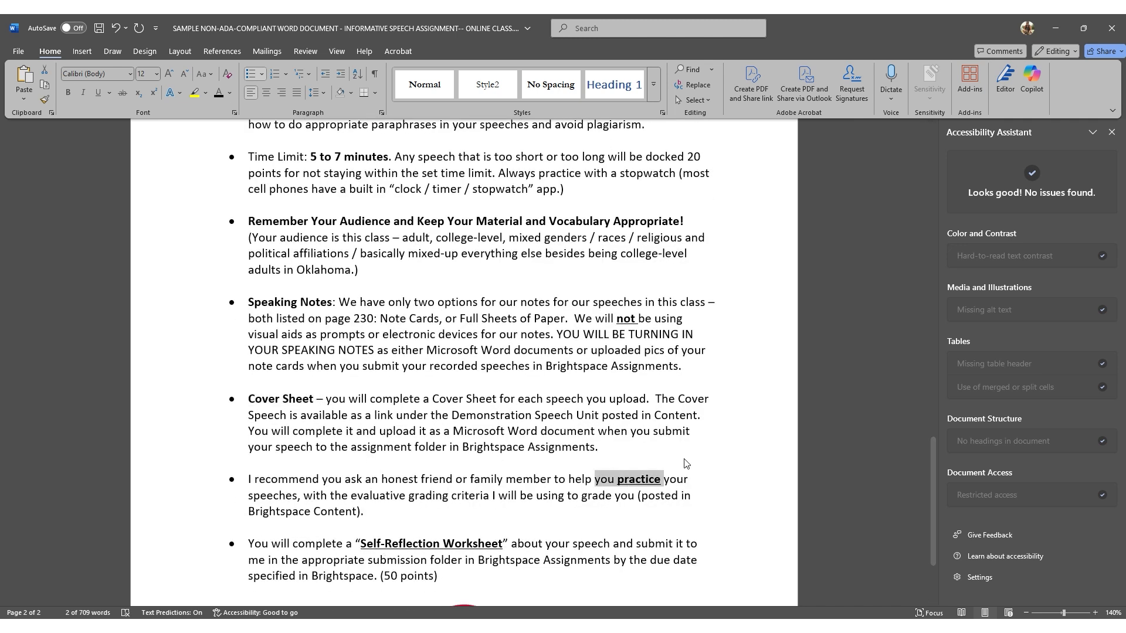
key(ctrl+u)
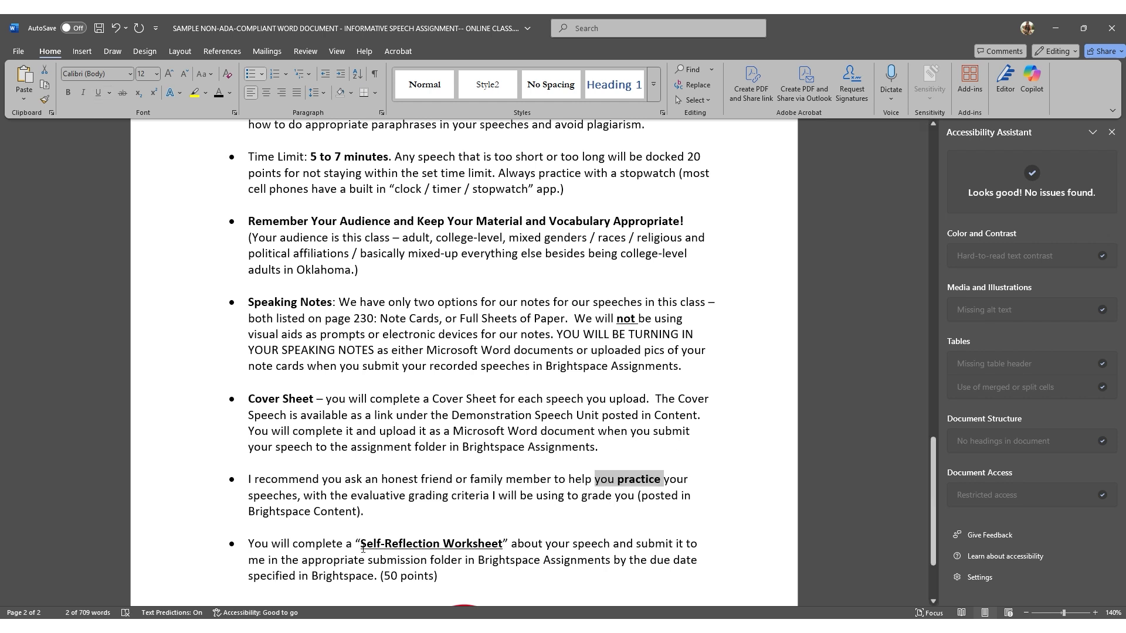
drag(363, 548, 503, 546)
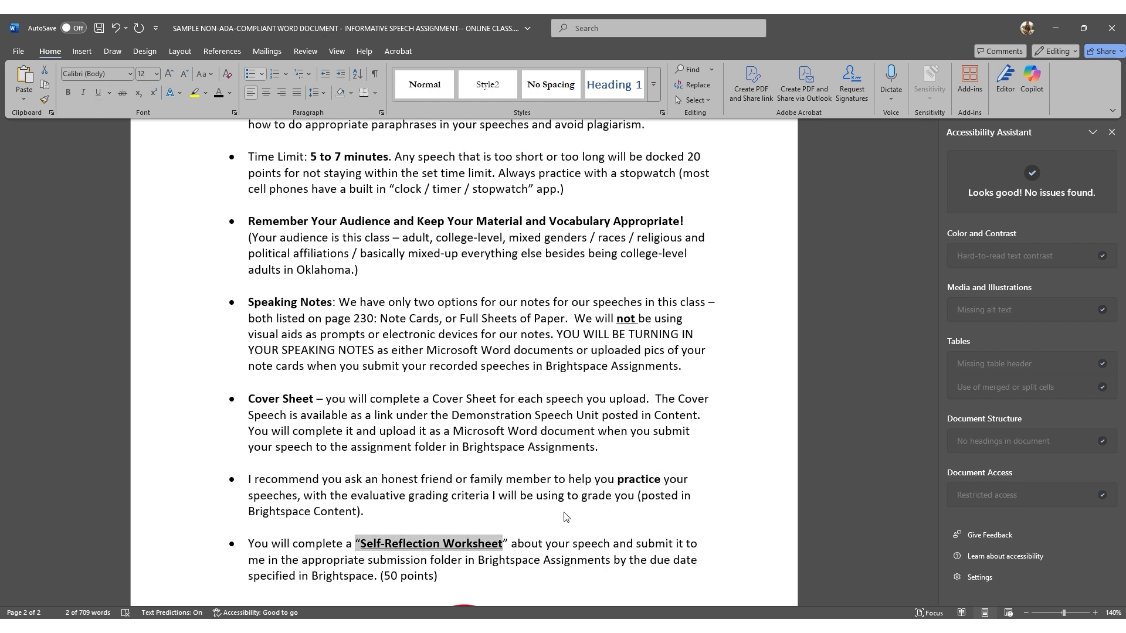
key(ctrl+u)
key(ctrl+u)
click(599, 545)
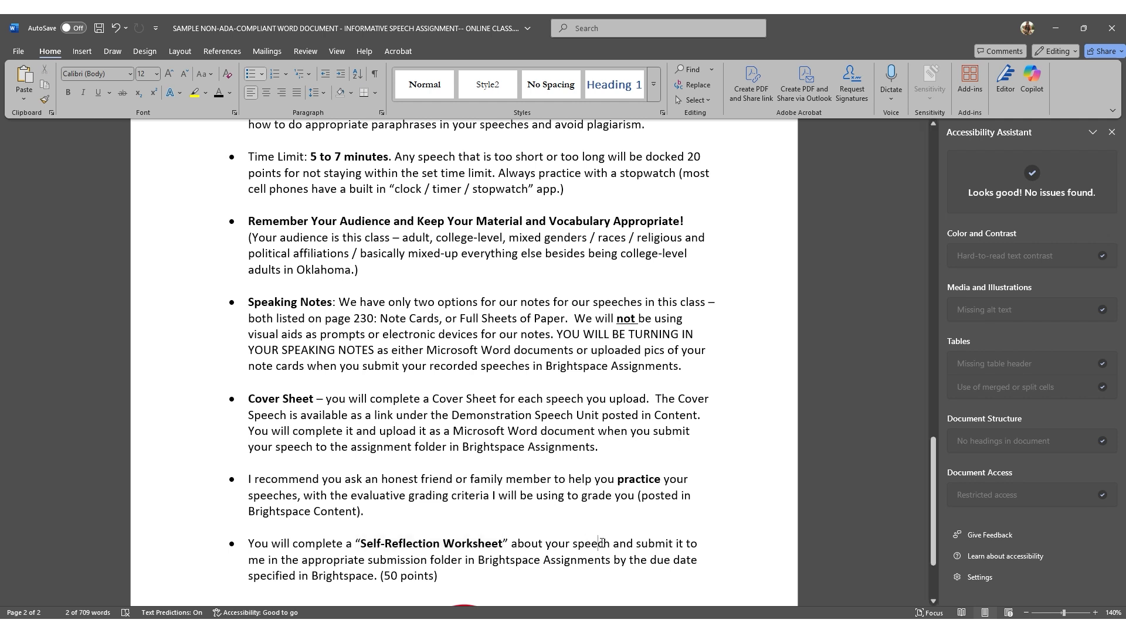